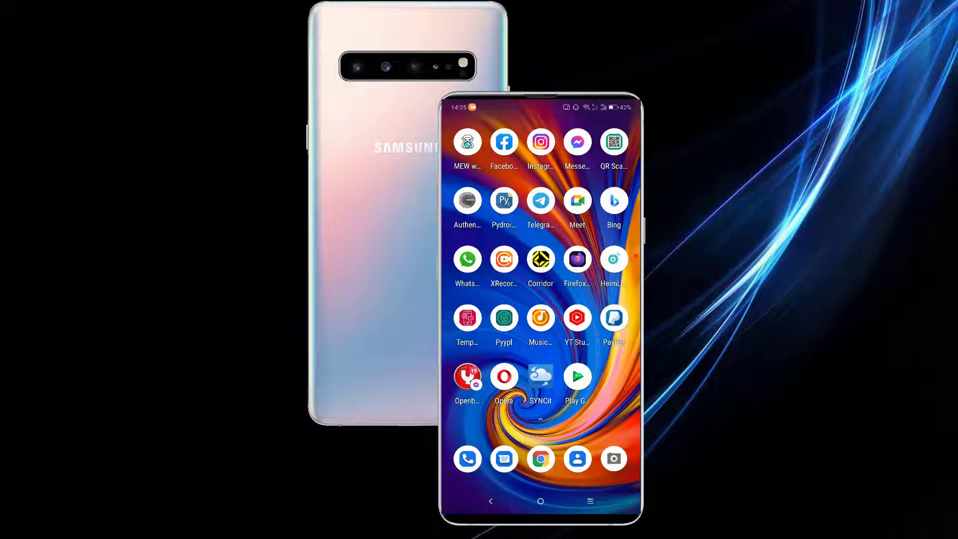
# Step: Return to the Android home screen with its grid of app icons
pyautogui.click(590, 501)
# Step: Reopen the Every Proxy Play Store page from Recents and launch the app
pyautogui.click(540, 279)
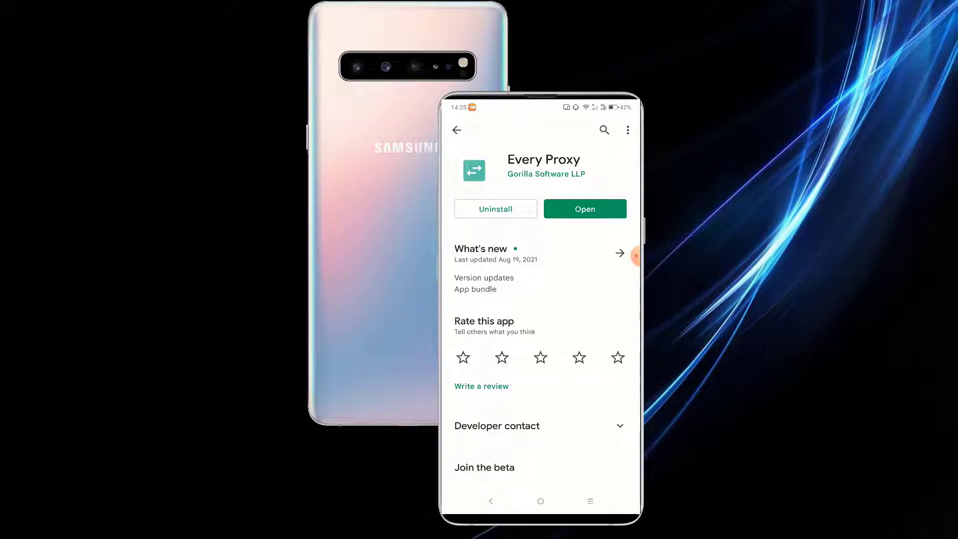
pyautogui.click(585, 208)
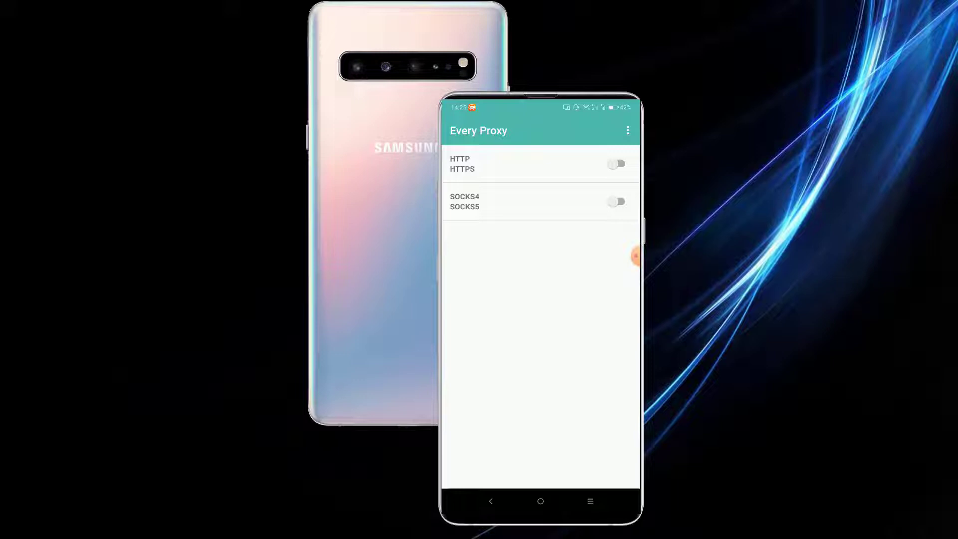
# Step: Turn on the HTTP/HTTPS proxy at 192.168.100.22:8080, then launch NordVPN from the home screen
pyautogui.click(618, 163)
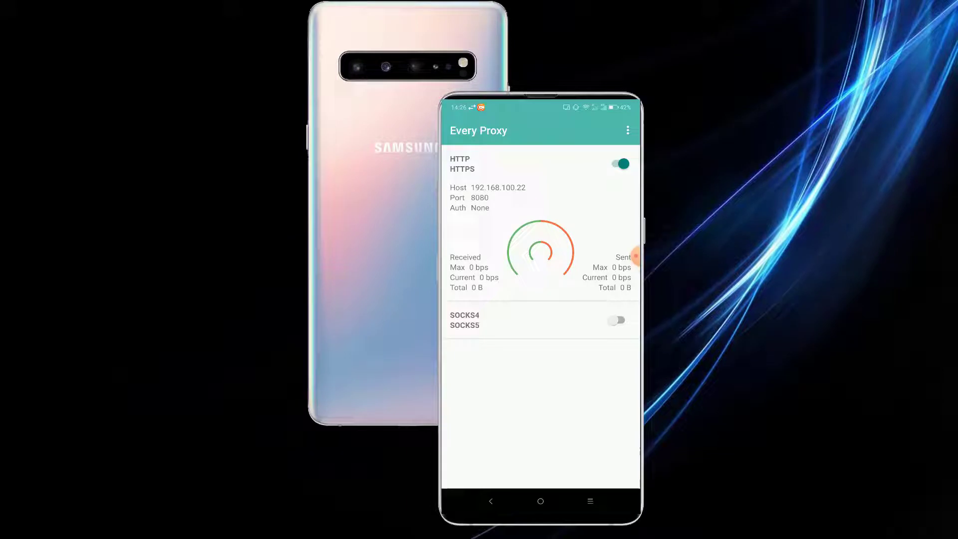
pyautogui.click(540, 501)
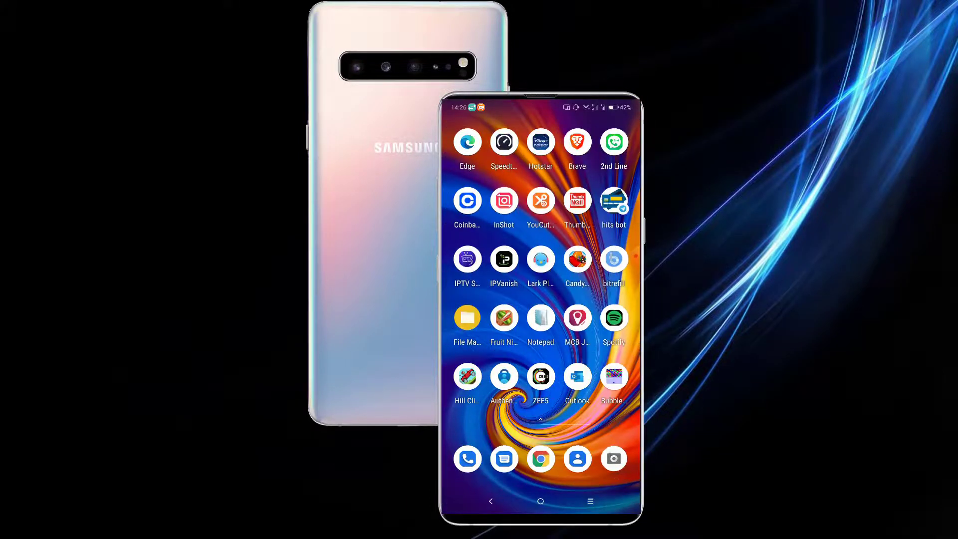
pyautogui.click(577, 200)
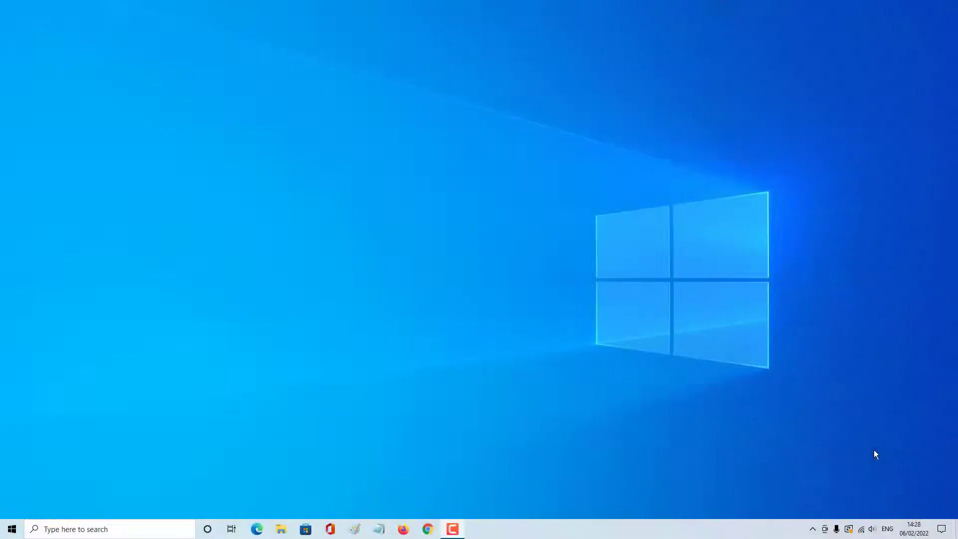
# Step: Open Internet Options from Control Panel's Network and Internet and show its Connections settings
pyautogui.click(90, 524)
pyautogui.write('contr')
pyautogui.press('Return')
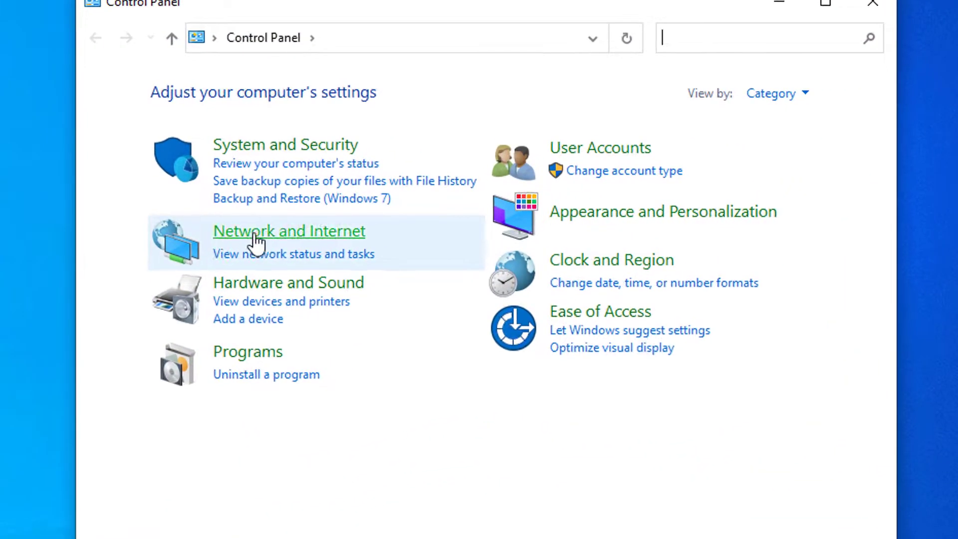
pyautogui.click(253, 238)
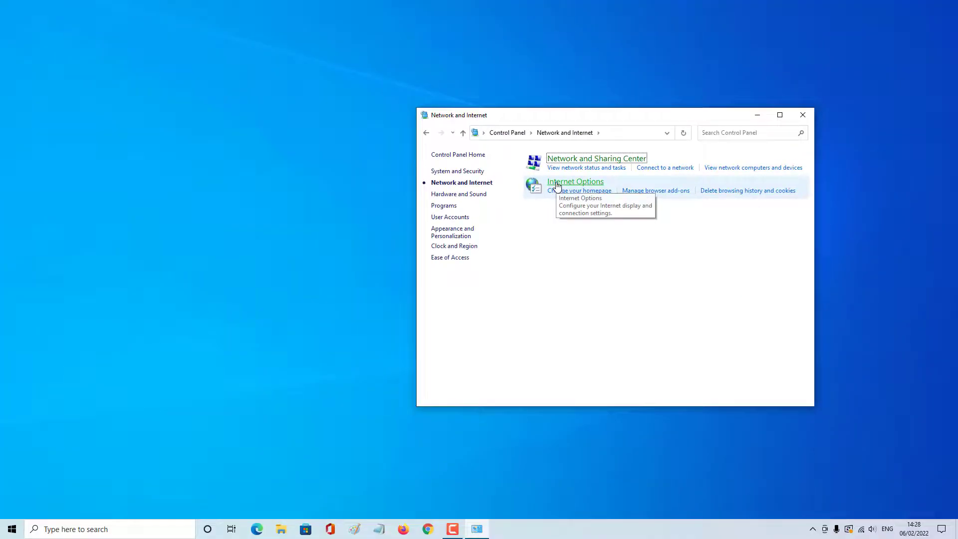
pyautogui.click(558, 186)
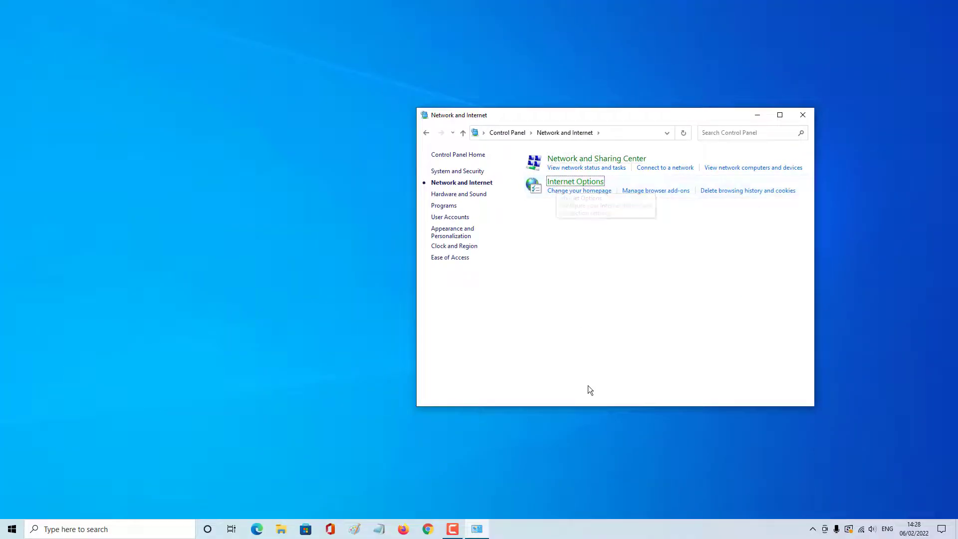
pyautogui.moveTo(91, 28); pyautogui.dragTo(583, 177)
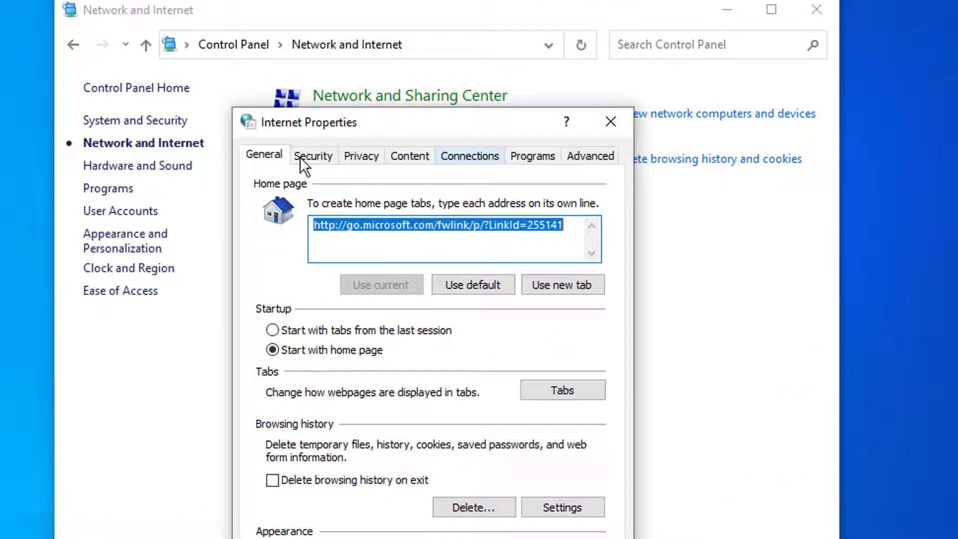
pyautogui.click(464, 156)
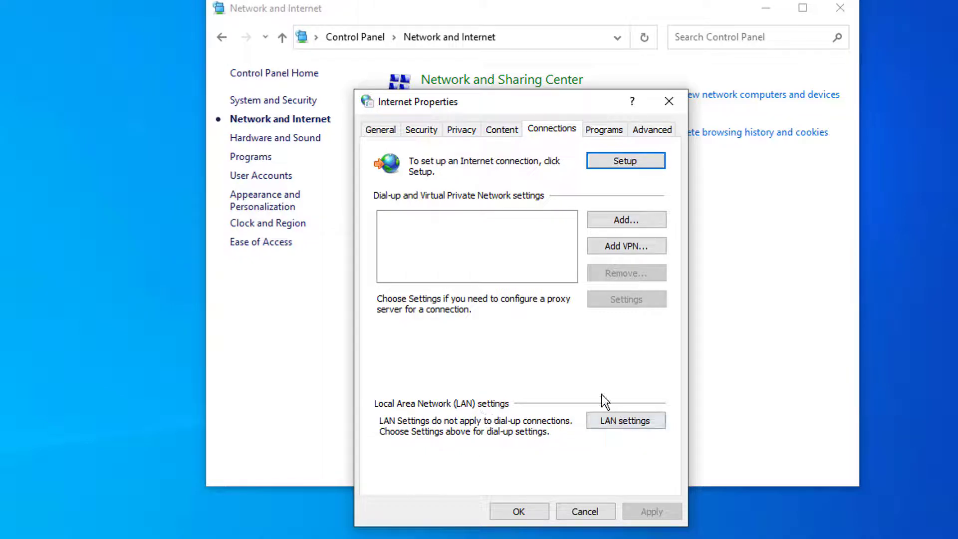
# Step: Enable a LAN proxy at 192.168.100.22 port 8080, bypassing local addresses, and confirm
pyautogui.click(625, 424)
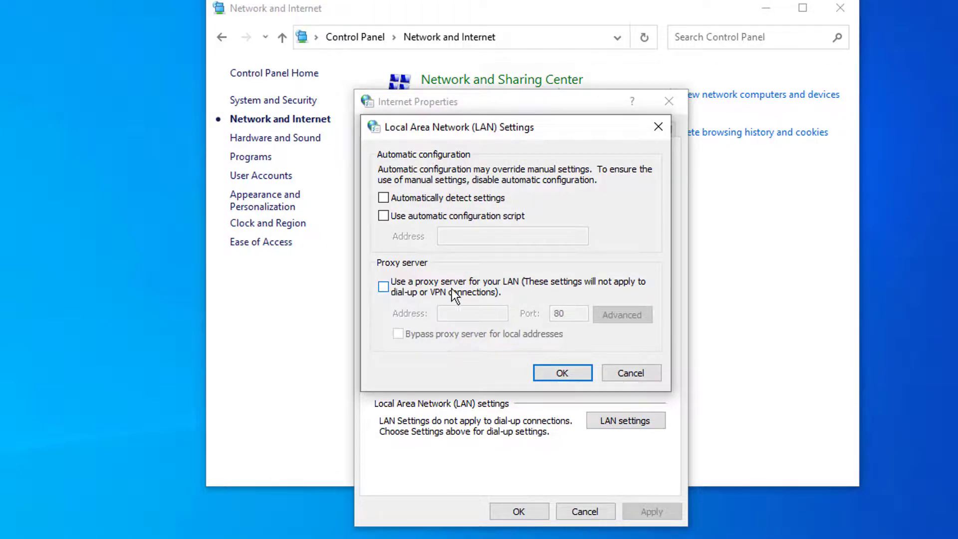
pyautogui.click(513, 286)
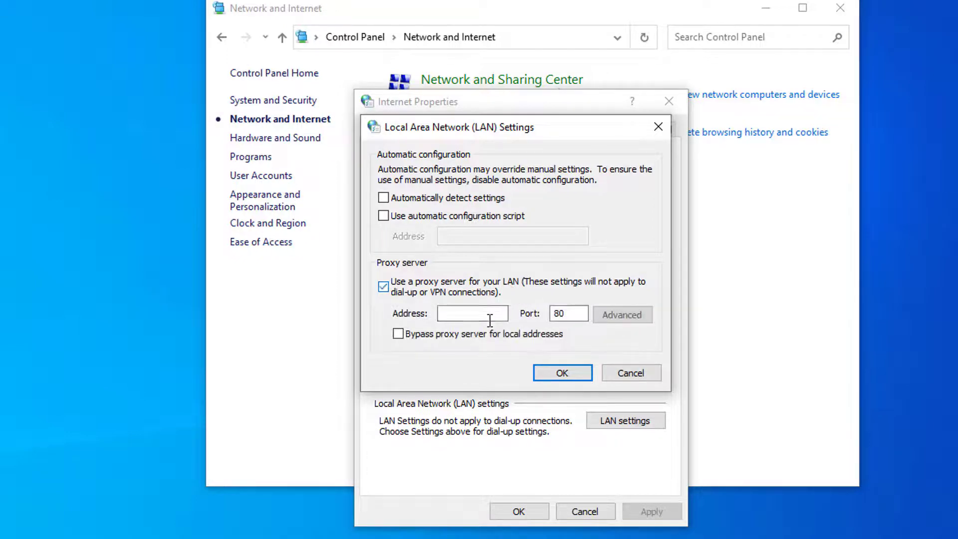
pyautogui.click(474, 314)
pyautogui.write('192.168.')
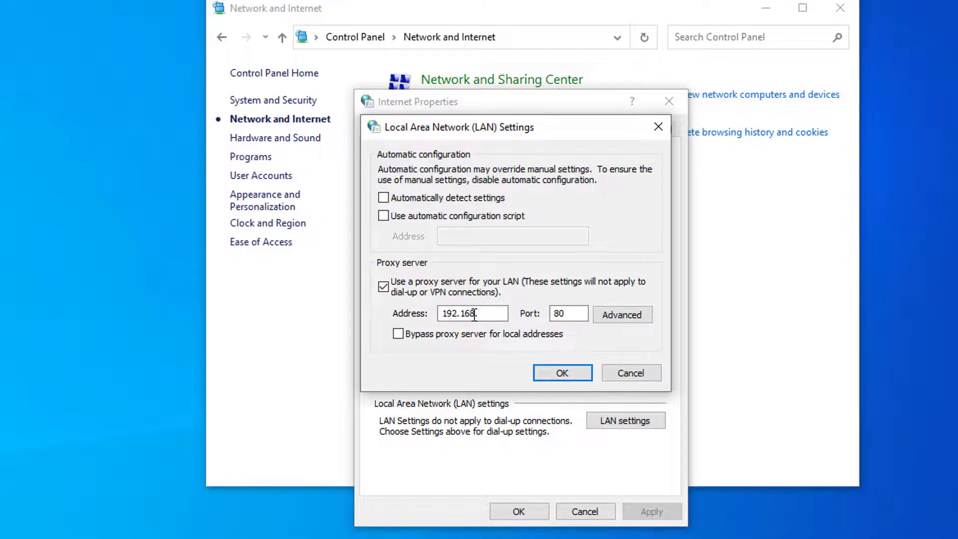
pyautogui.write('100.22')
pyautogui.click(575, 314)
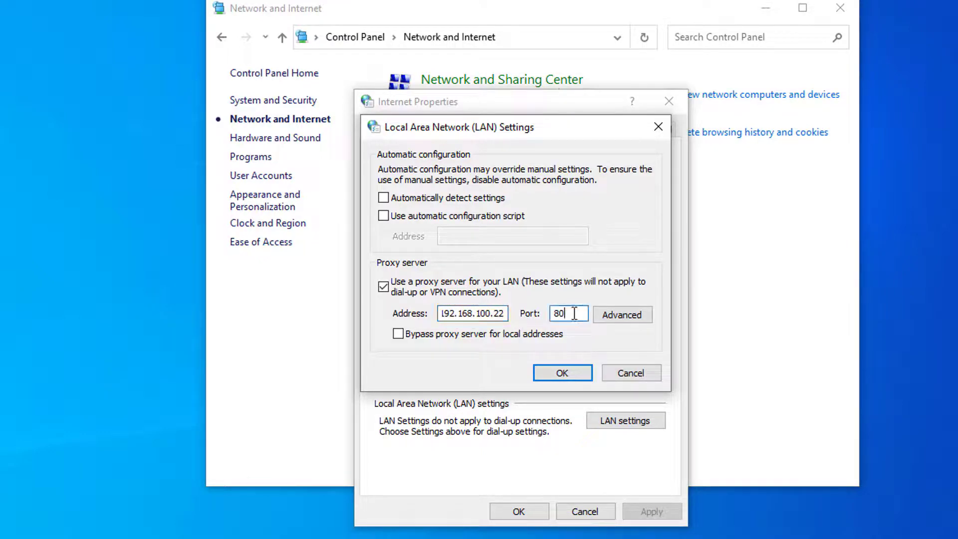
pyautogui.write('80')
pyautogui.click(529, 334)
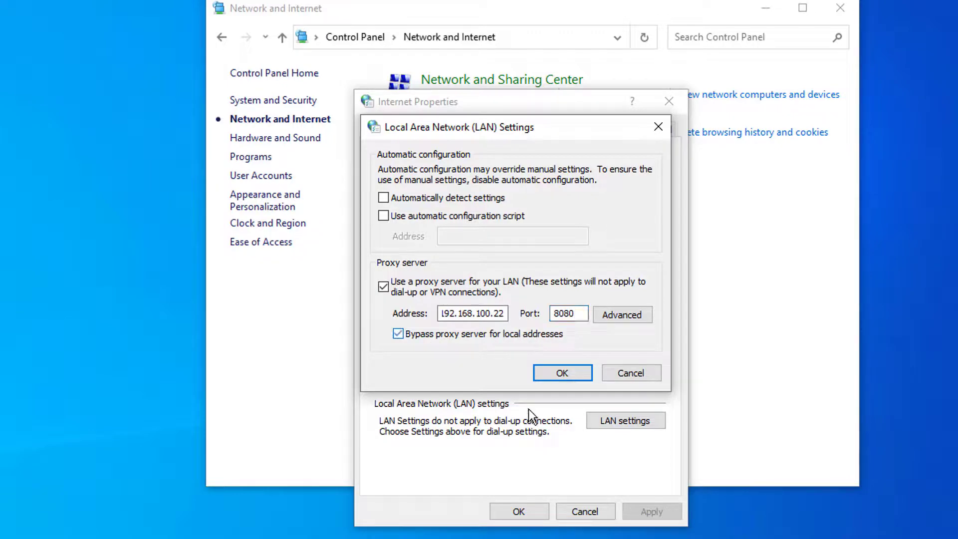
pyautogui.click(549, 377)
# Step: Apply Internet Properties and run a 'my ip' search in Chrome
pyautogui.click(519, 512)
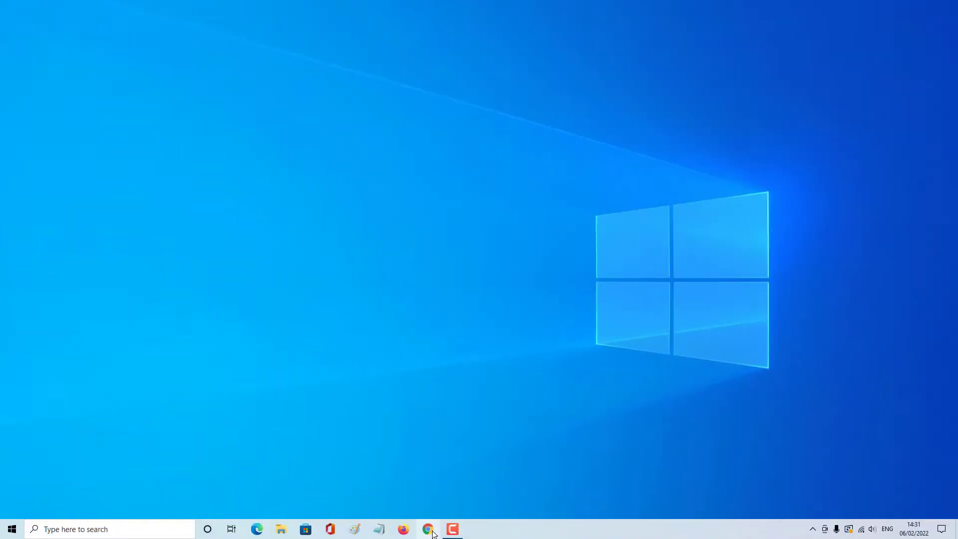
pyautogui.click(430, 530)
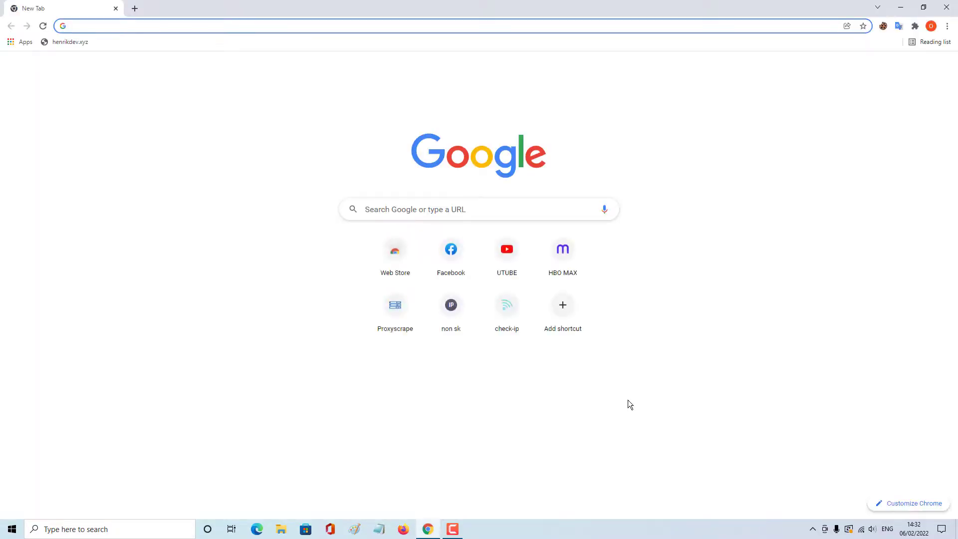
pyautogui.write('my')
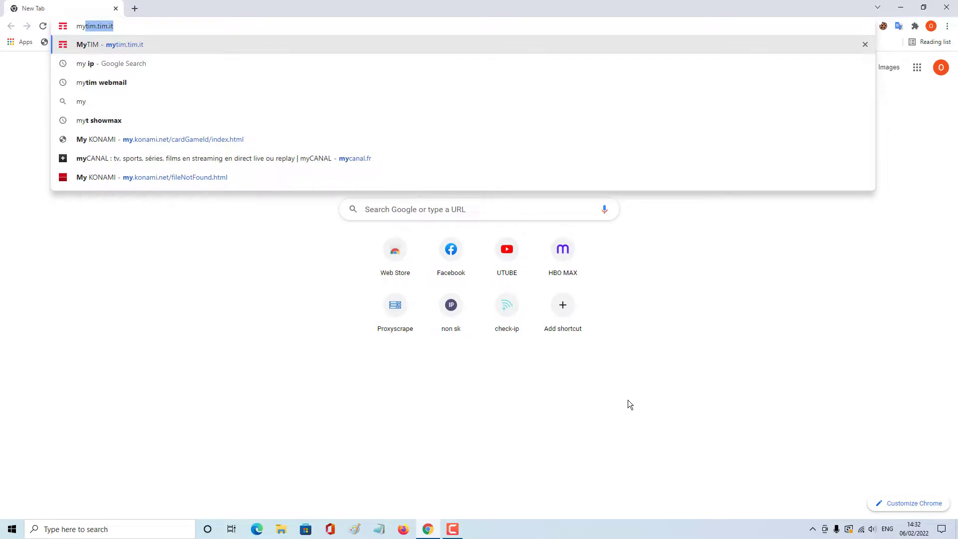
pyautogui.press('Down')
pyautogui.press('Return')
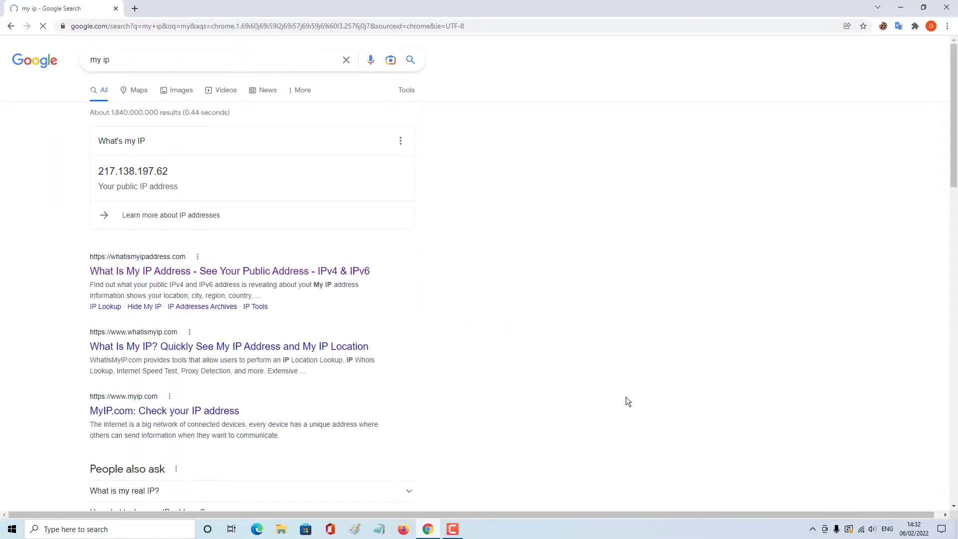
# Step: Check the public IP 217.138.197.62 and its Italy location, then show the desktop
pyautogui.moveTo(104, 171); pyautogui.dragTo(175, 175)
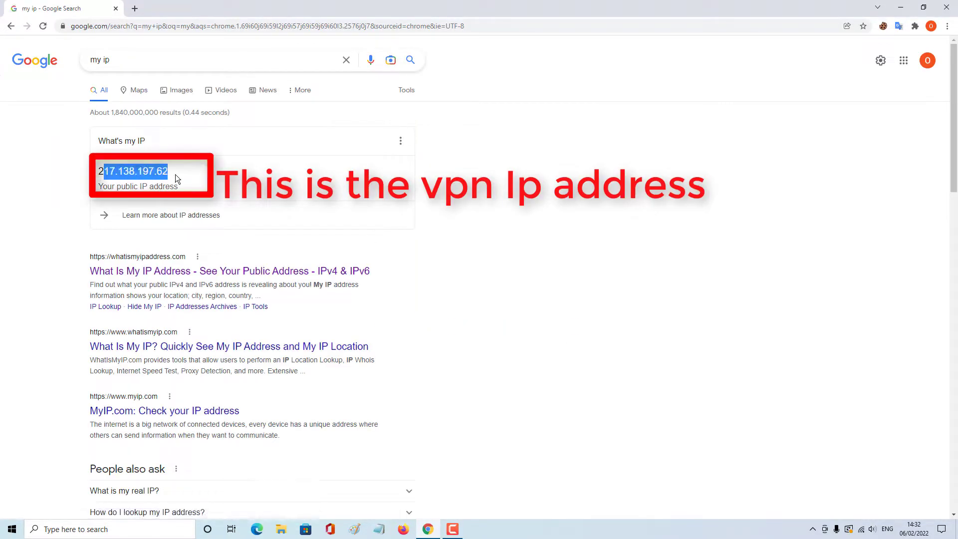
pyautogui.click(131, 169)
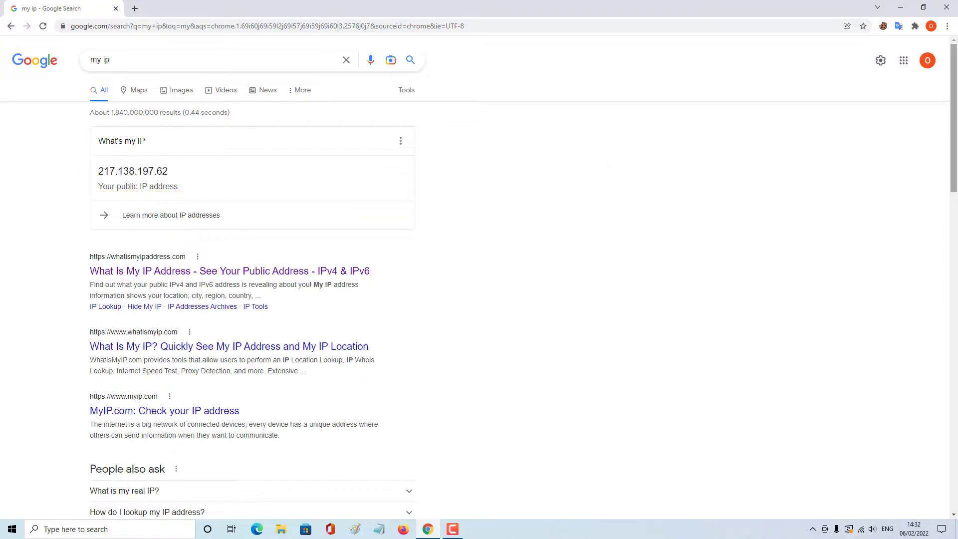
pyautogui.scroll(-15, 274, 180)
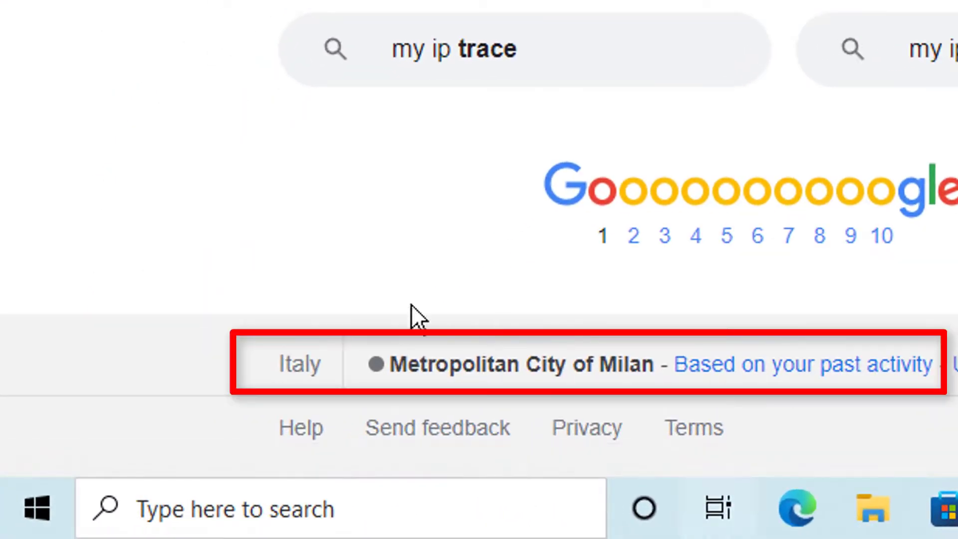
pyautogui.moveTo(271, 365); pyautogui.dragTo(326, 363)
pyautogui.click(326, 356)
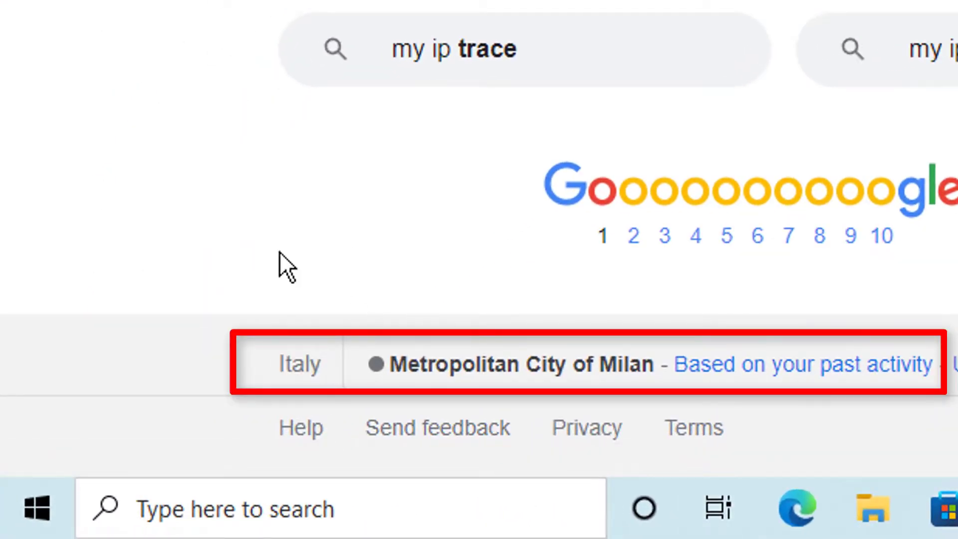
pyautogui.doubleClick(331, 363)
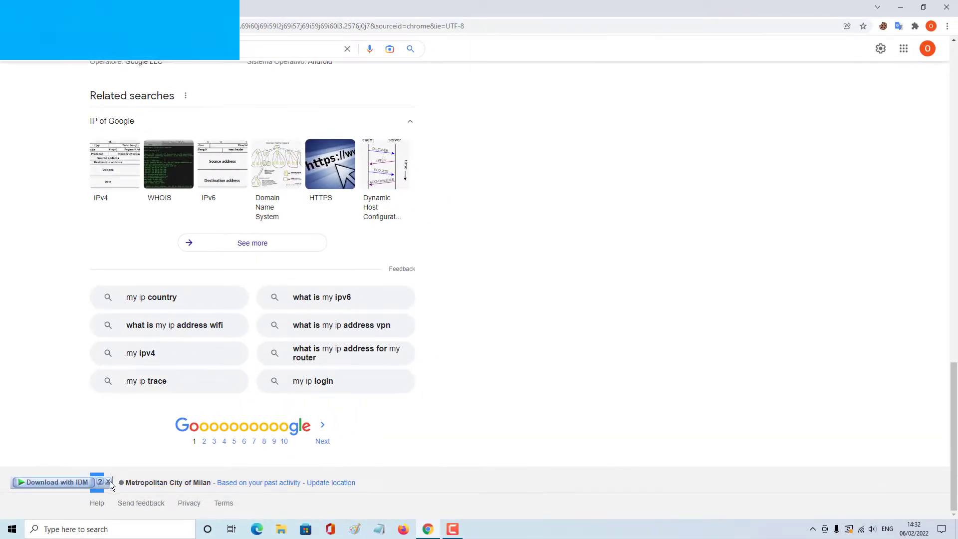
pyautogui.press('super+d')
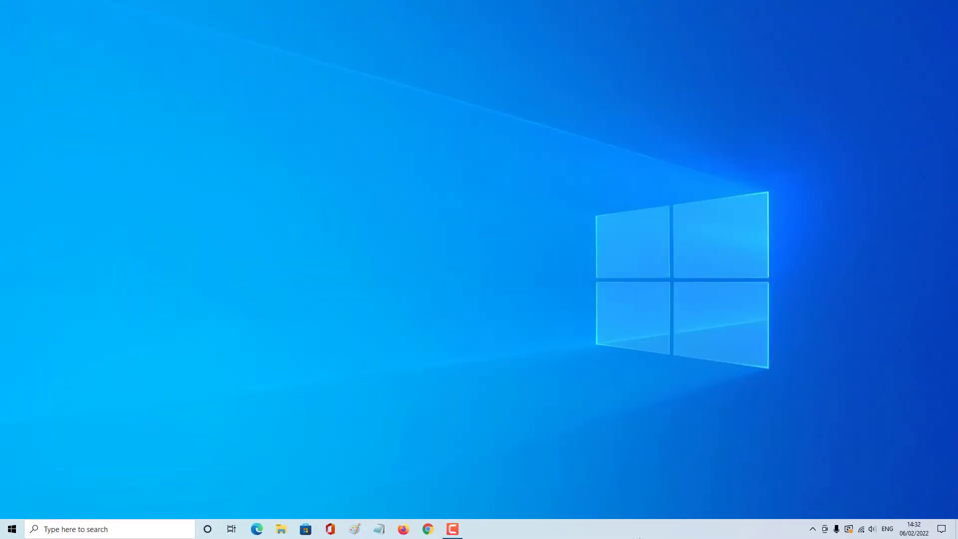